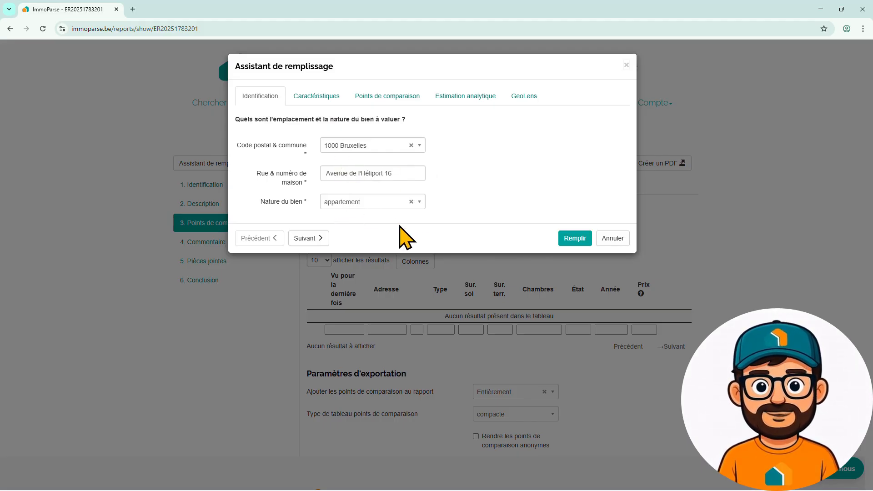
# Step: Auto-fill the characteristics (79 m², 2 bedrooms, built 1973, PEB B) and advance to Points de comparaison
pyautogui.click(307, 238)
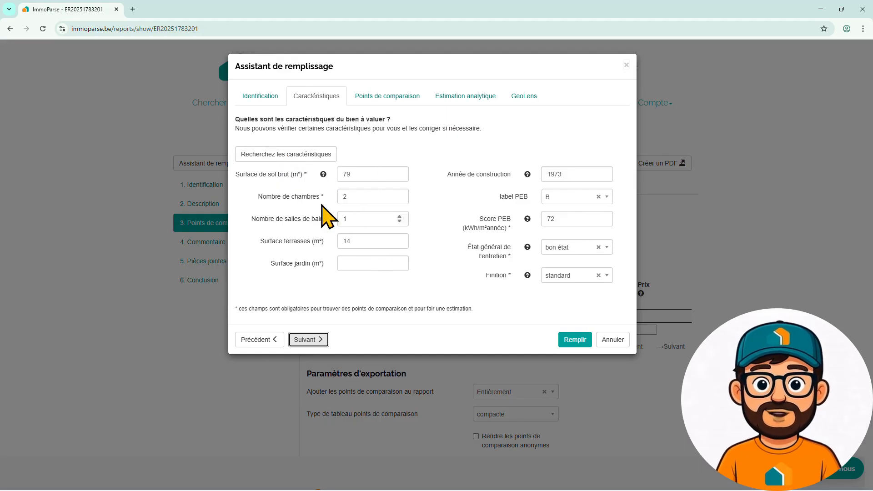
pyautogui.click(298, 154)
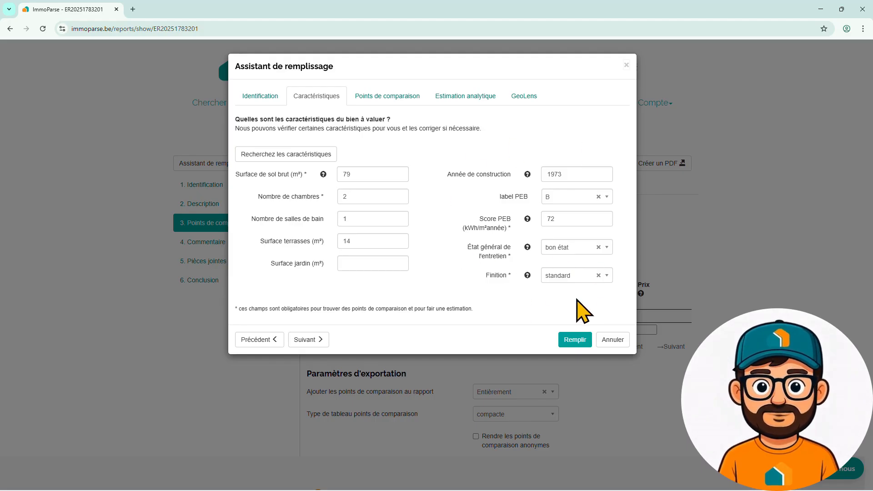
pyautogui.click(309, 341)
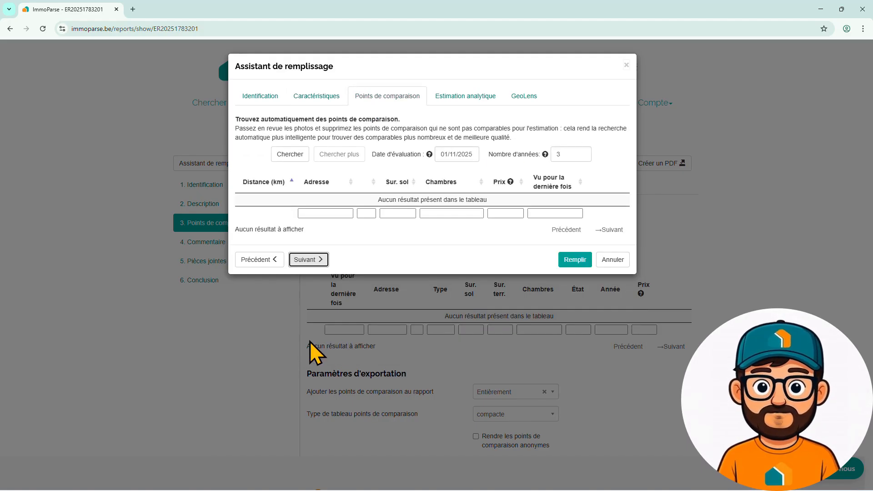
# Step: Search automatically for comparables, finding 10 apartments, and page through both result pages
pyautogui.click(290, 154)
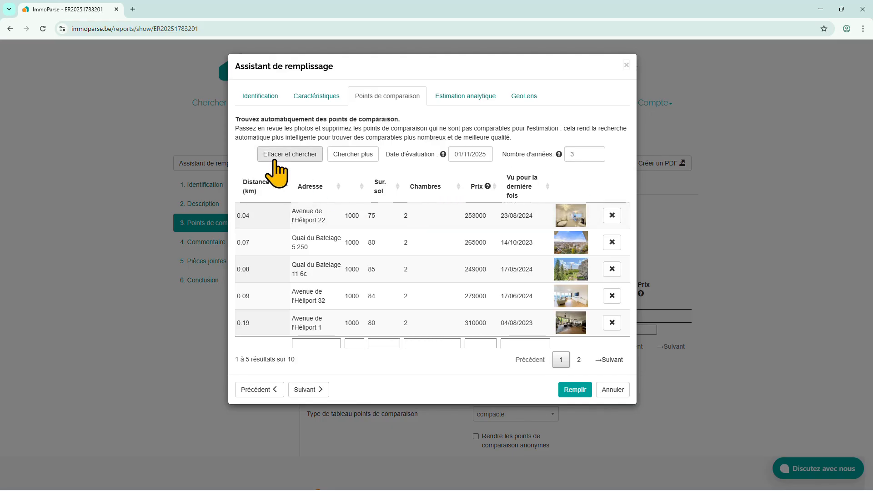
pyautogui.click(579, 360)
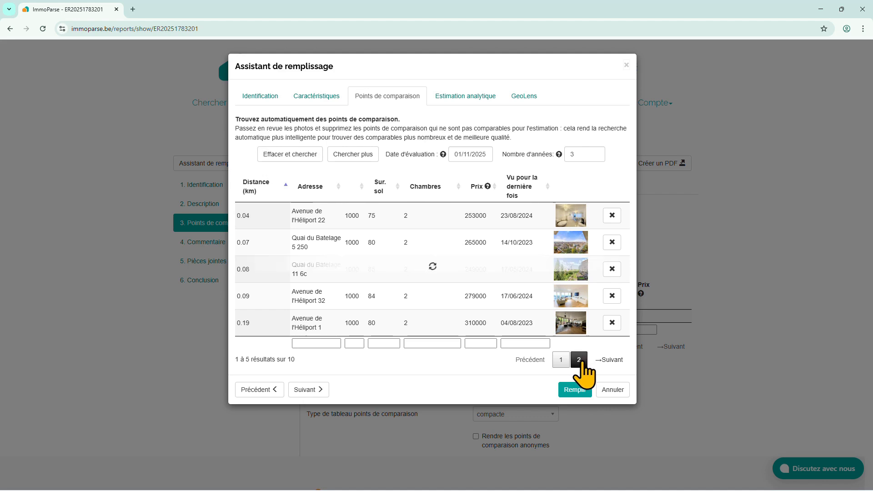
pyautogui.click(560, 360)
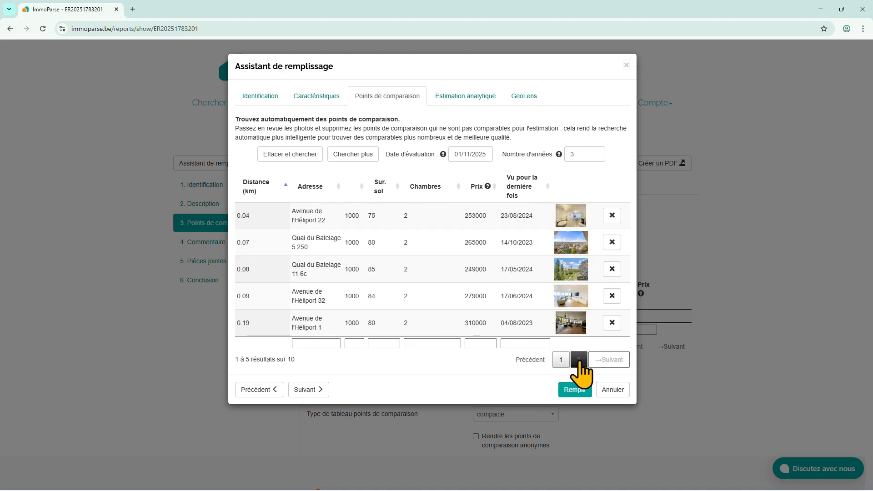
pyautogui.click(574, 268)
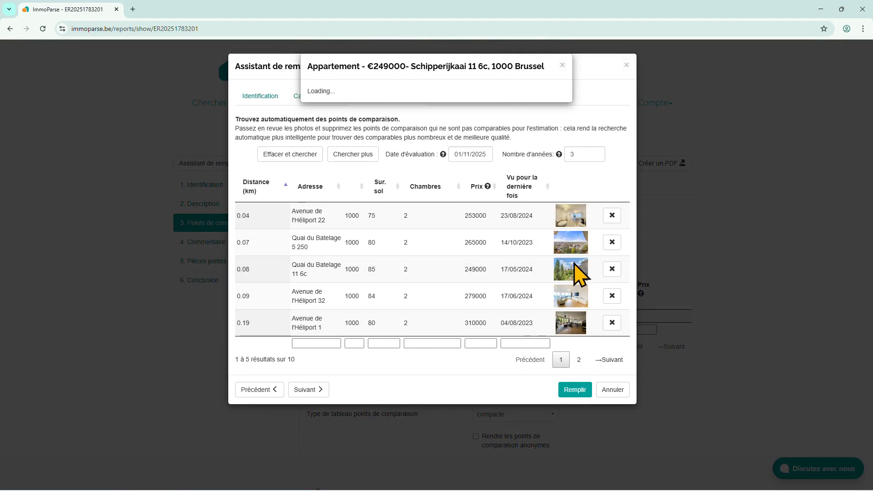
pyautogui.click(587, 187)
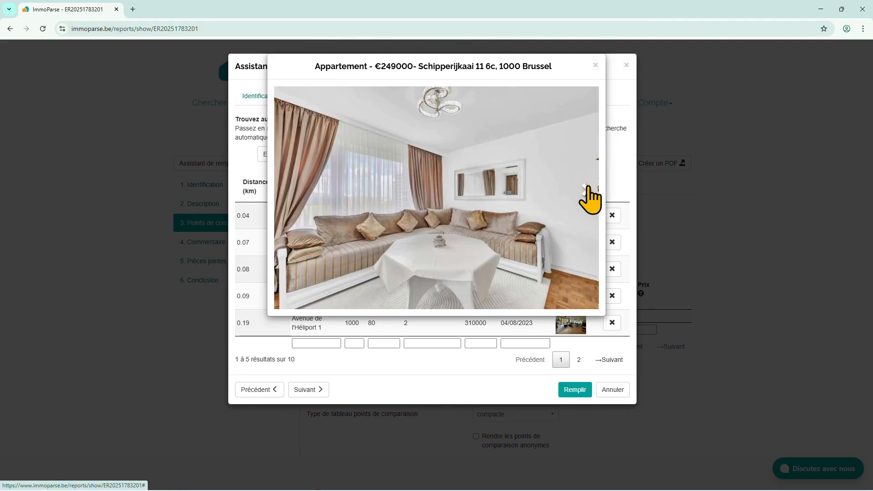
pyautogui.click(587, 189)
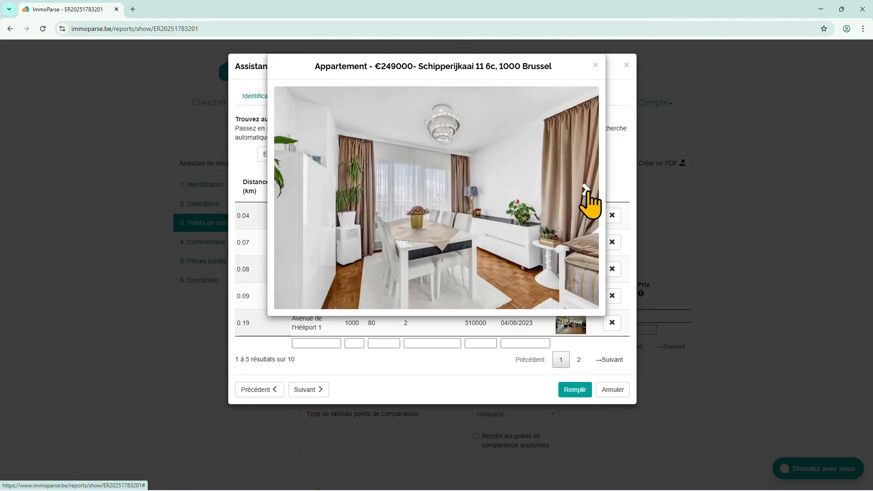
pyautogui.click(595, 65)
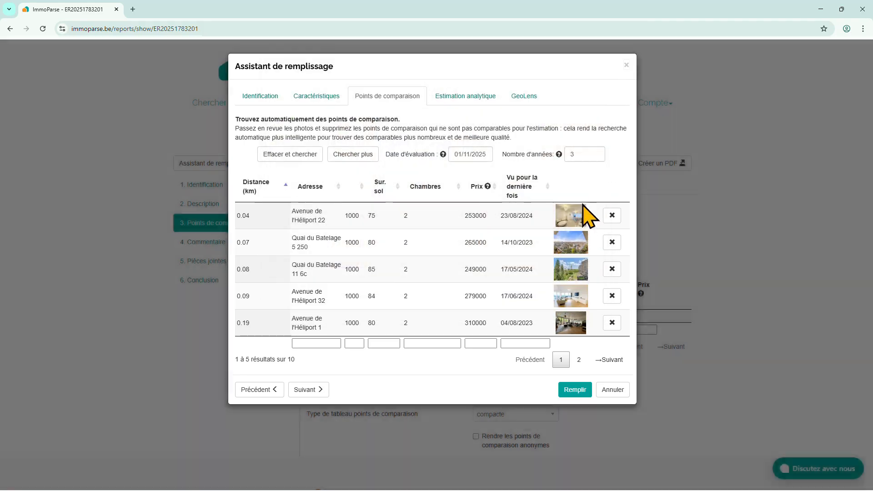
pyautogui.click(612, 269)
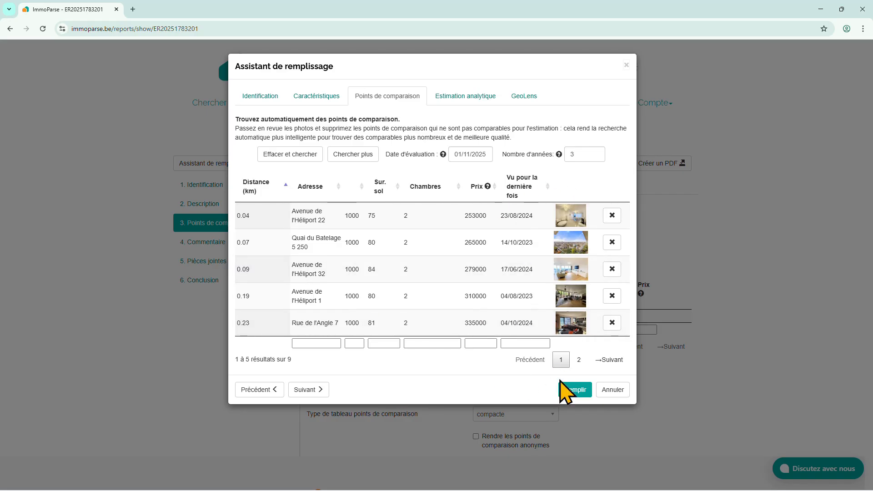
pyautogui.click(571, 390)
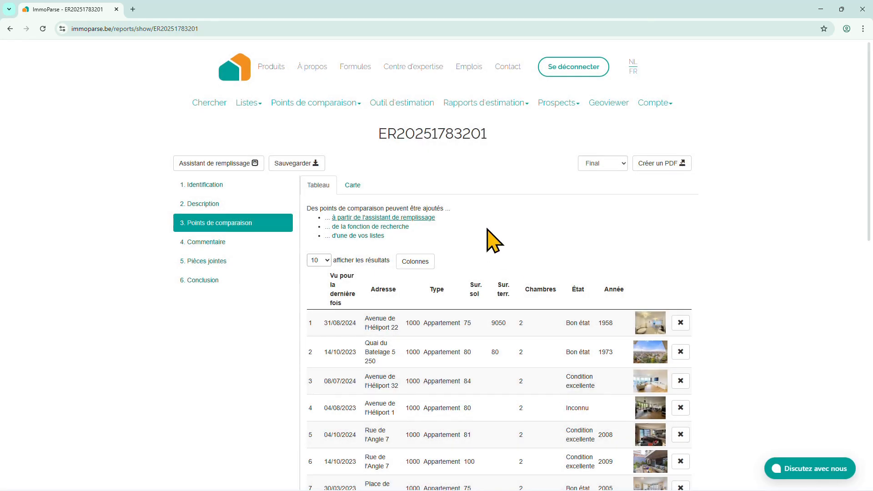
# Step: Scroll through the report's Points de comparaison table to check the added apartments
pyautogui.scroll(-3, 553, 235)
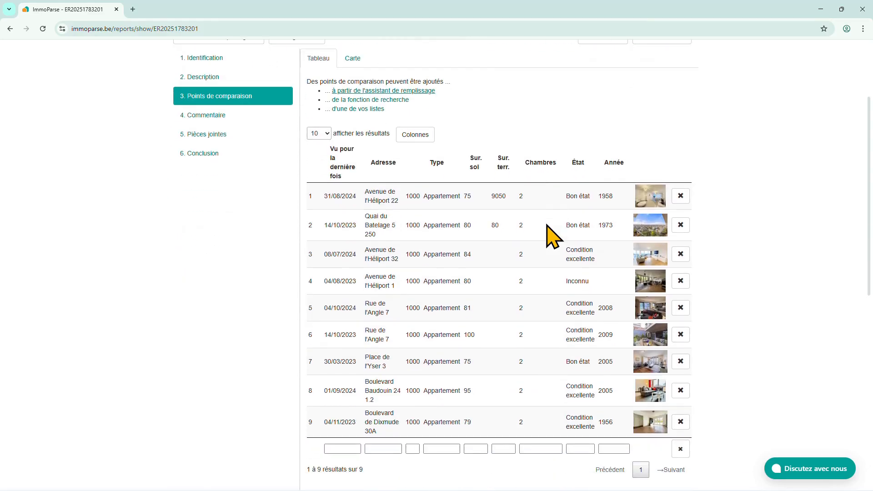
pyautogui.scroll(3, 481, 250)
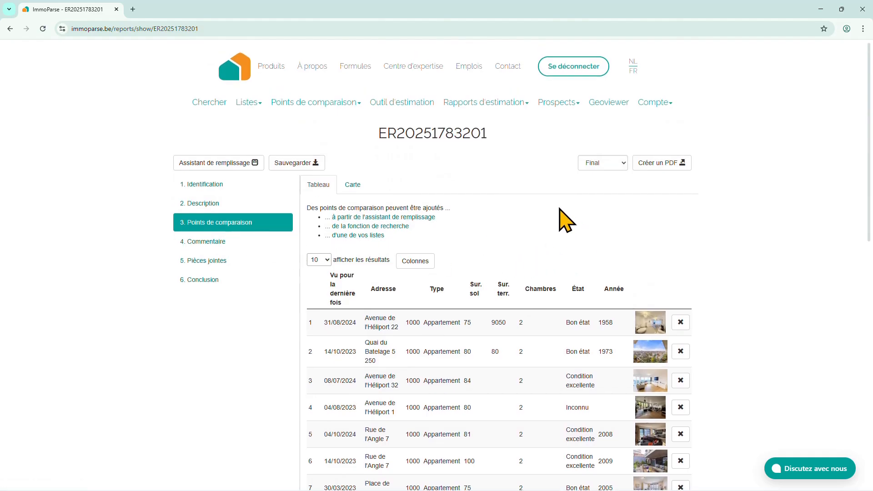
pyautogui.scroll(-2, 565, 218)
pyautogui.scroll(-1, 487, 232)
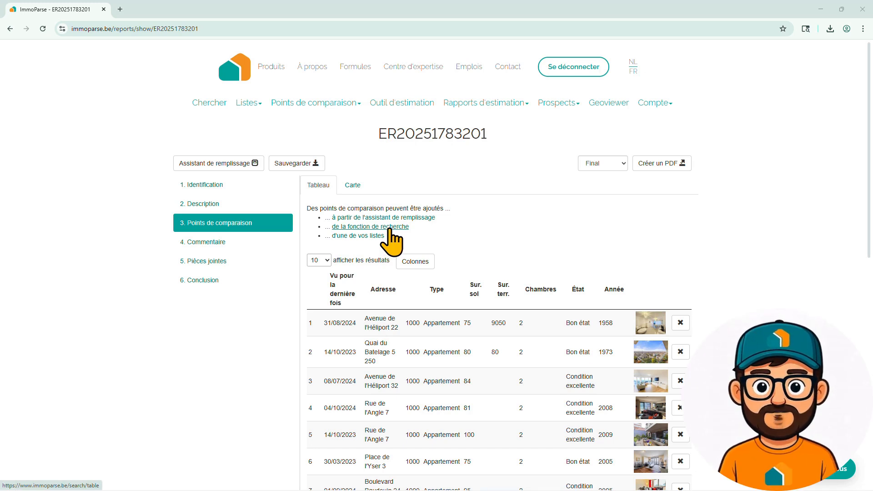
pyautogui.click(389, 227)
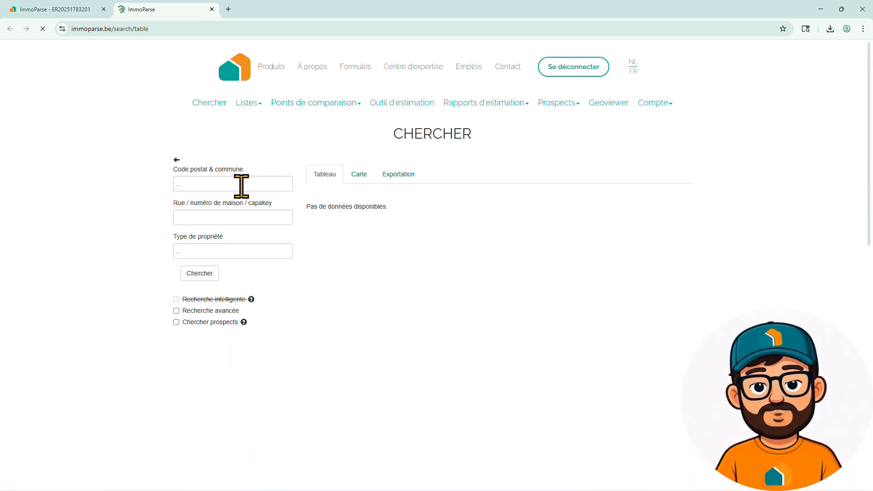
pyautogui.click(241, 185)
pyautogui.write('bruxelle')
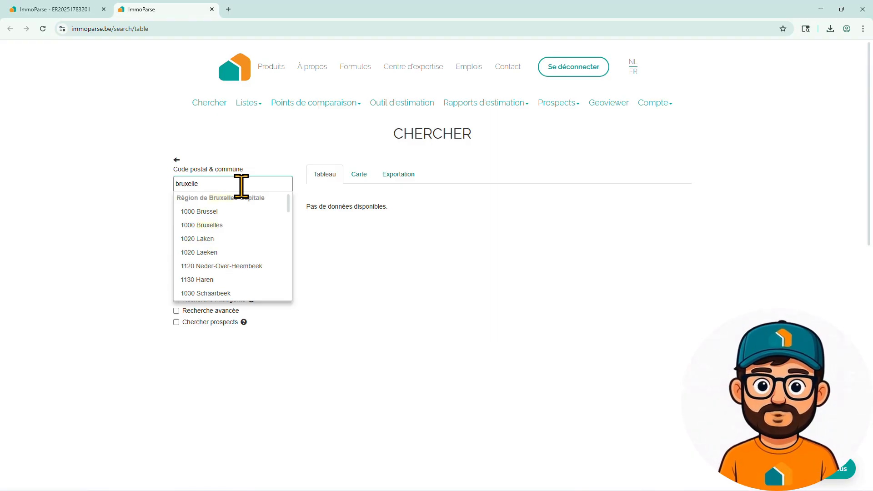
pyautogui.click(222, 225)
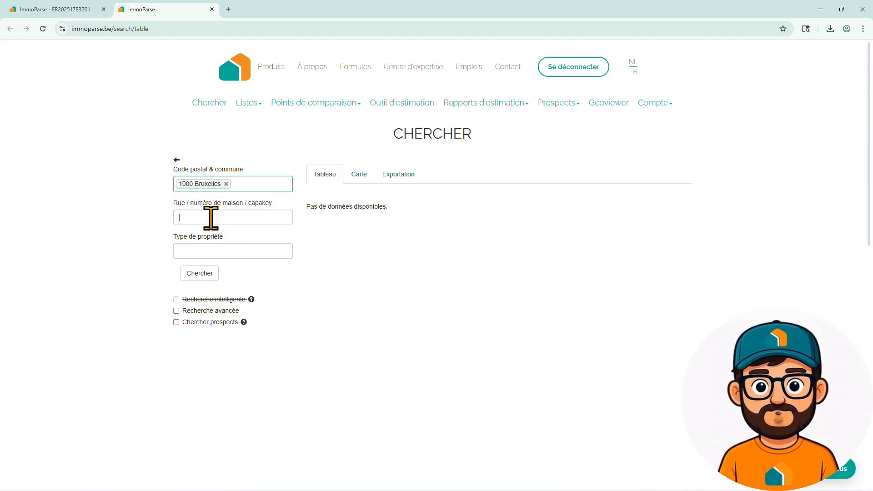
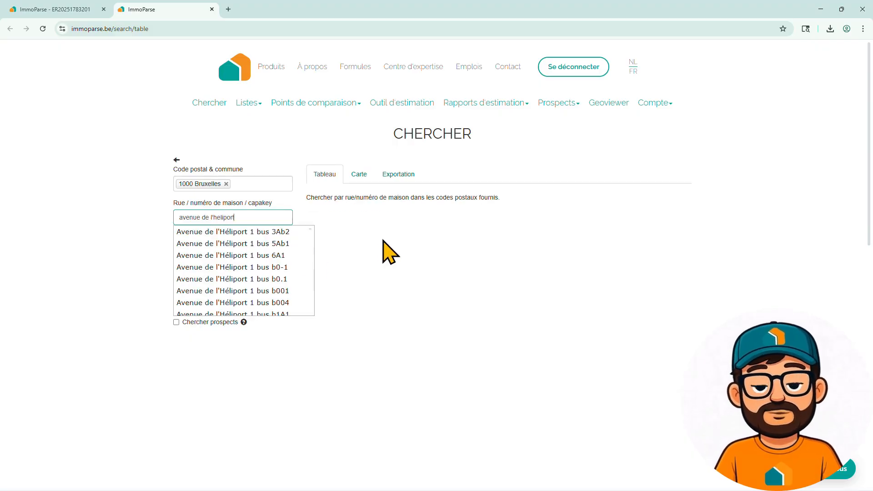
pyautogui.click(381, 251)
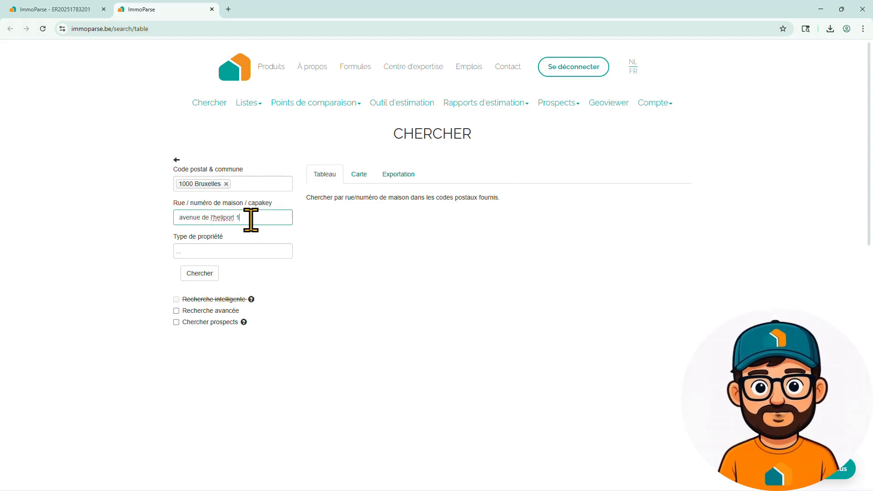
pyautogui.click(248, 252)
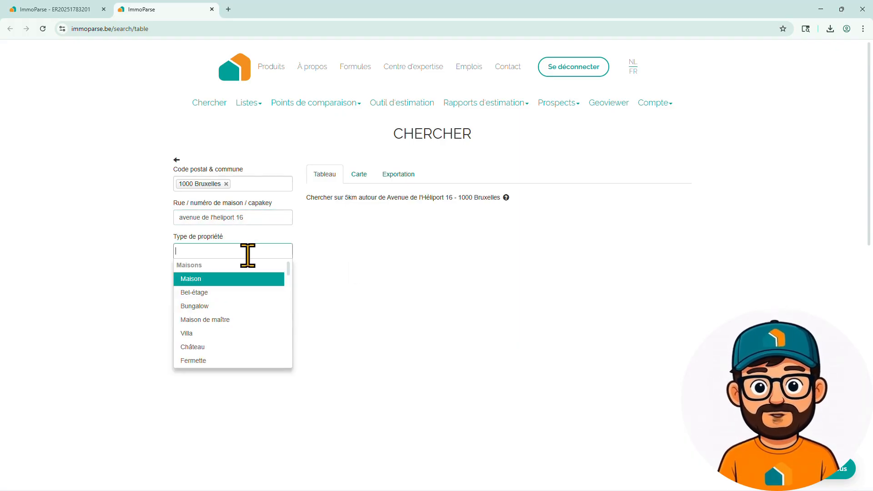
pyautogui.write('app')
pyautogui.click(244, 278)
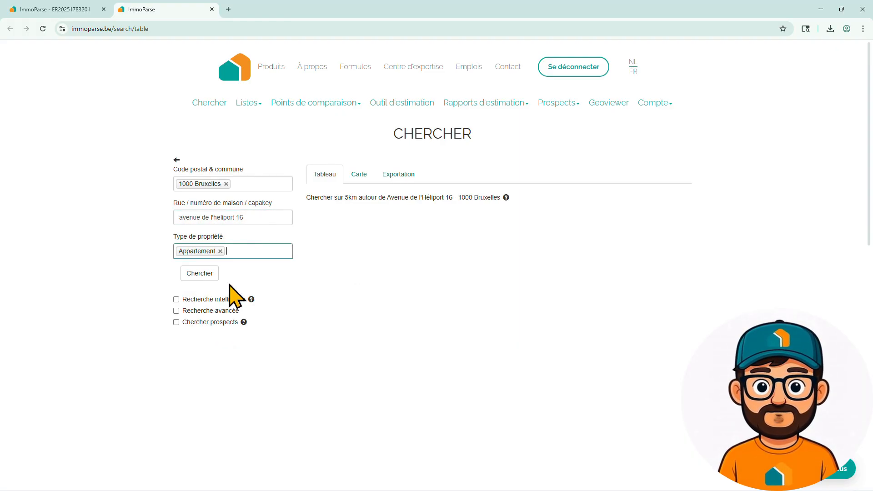
pyautogui.click(199, 273)
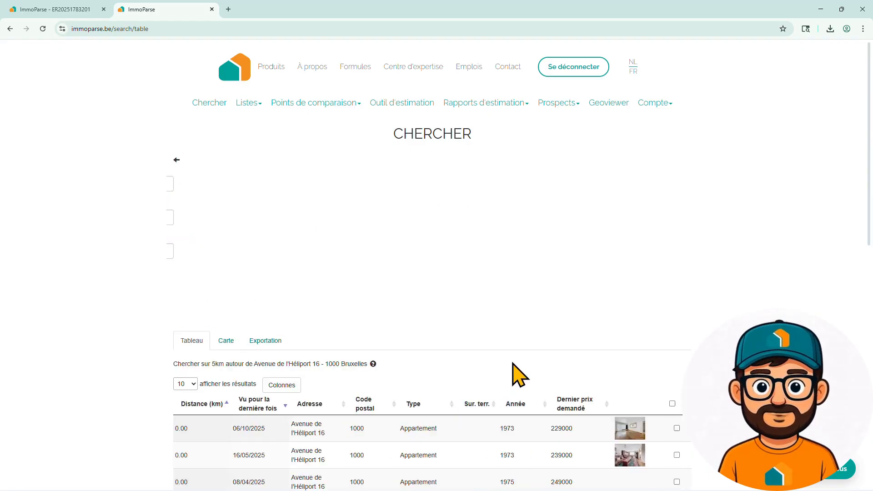
pyautogui.scroll(-5, 518, 375)
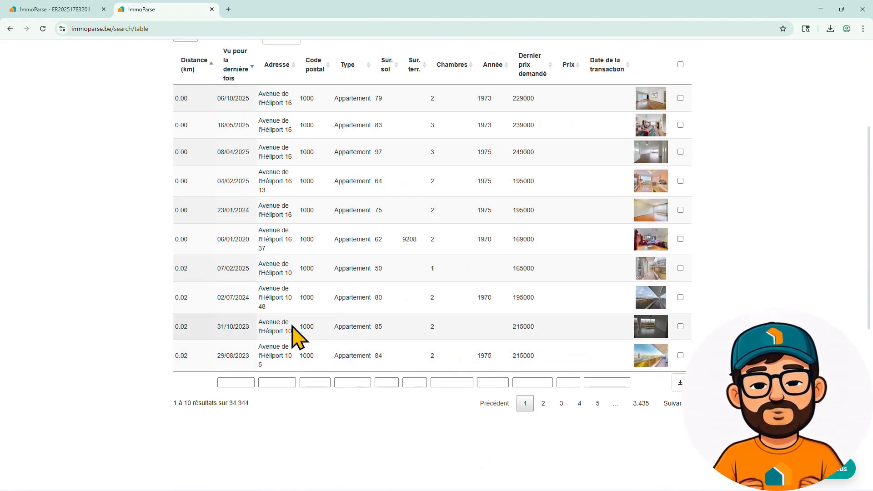
pyautogui.click(279, 326)
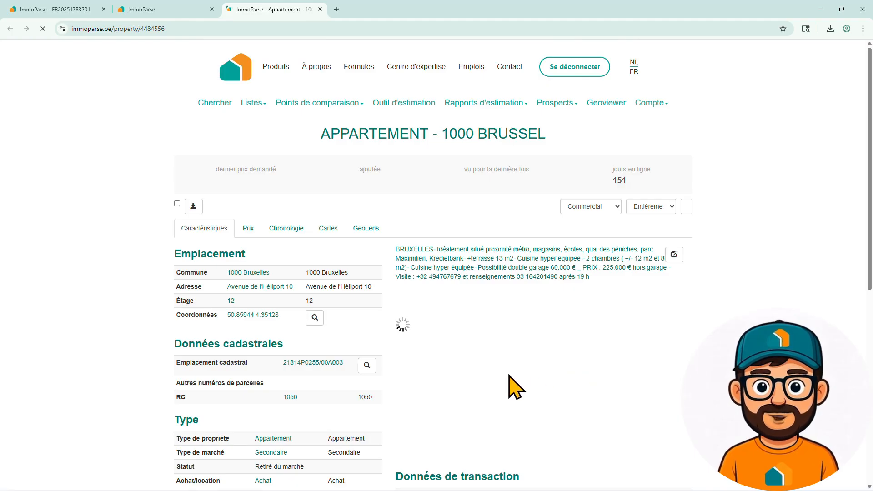
pyautogui.click(642, 292)
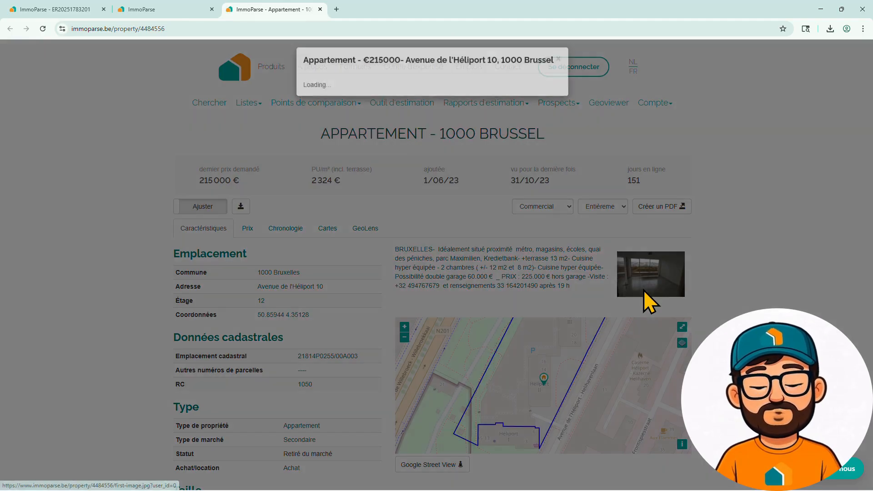
pyautogui.click(580, 190)
pyautogui.click(581, 190)
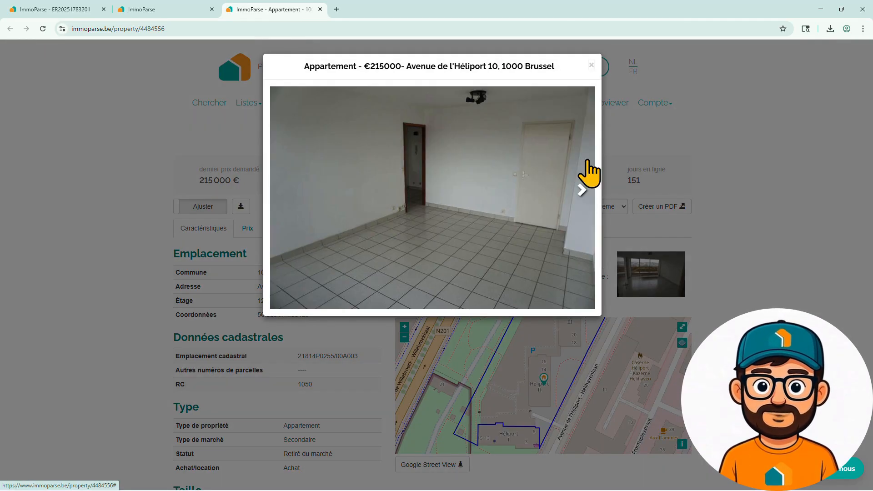
pyautogui.click(592, 65)
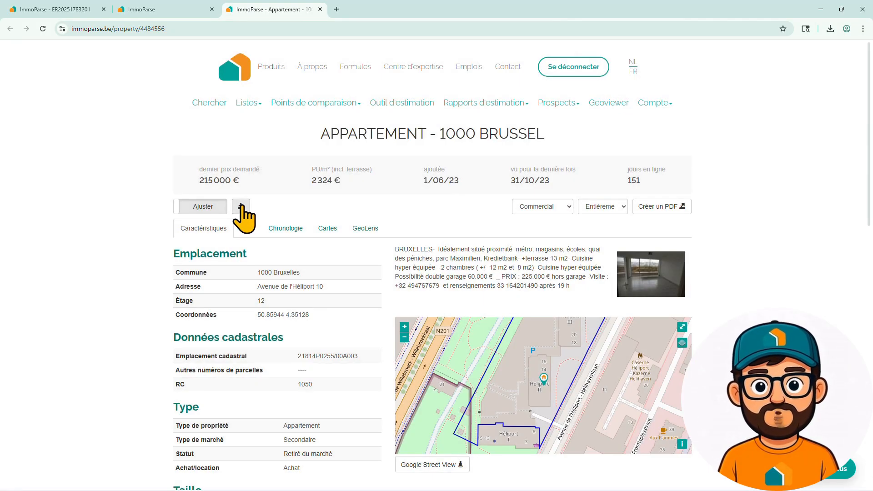
pyautogui.click(240, 207)
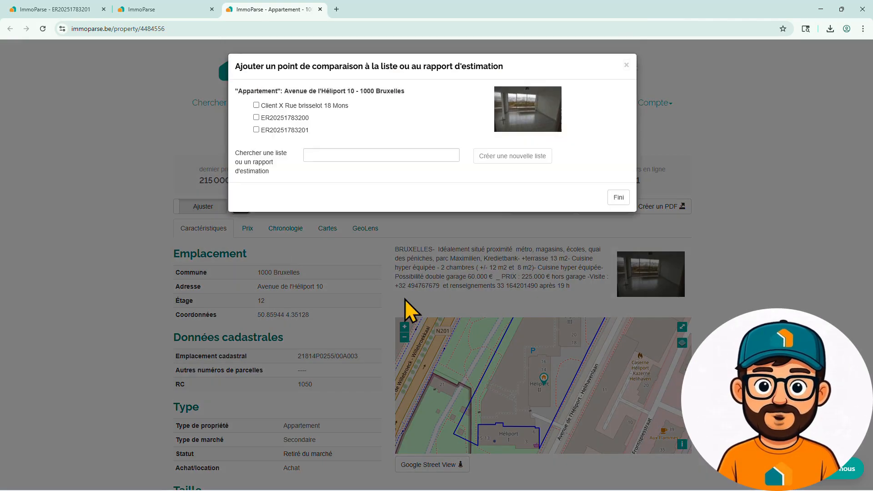
pyautogui.click(287, 132)
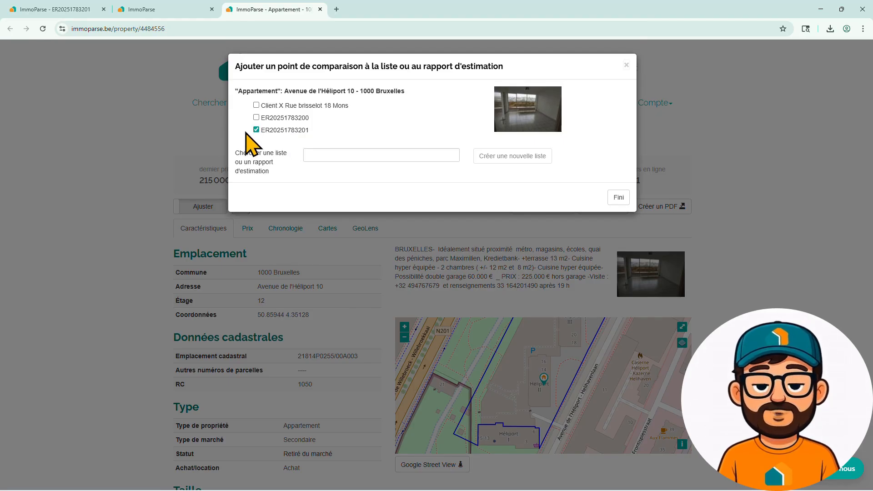
pyautogui.click(339, 155)
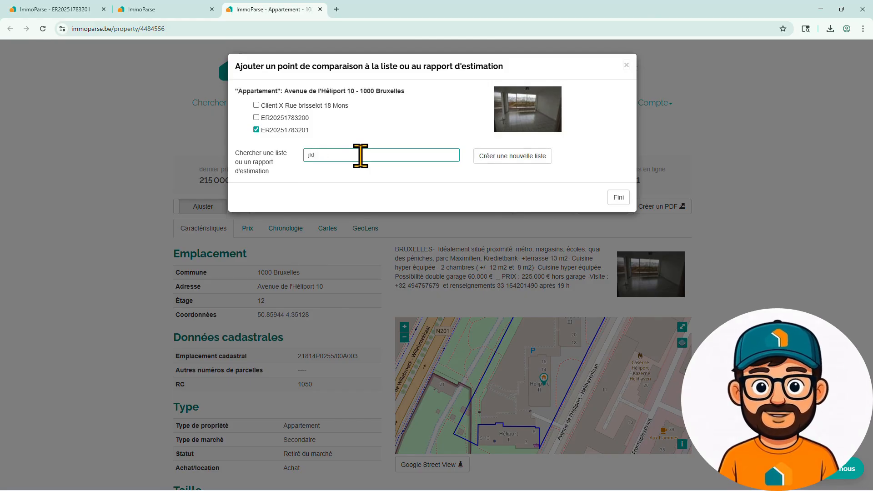
pyautogui.write('j')
pyautogui.press('BackSpace')
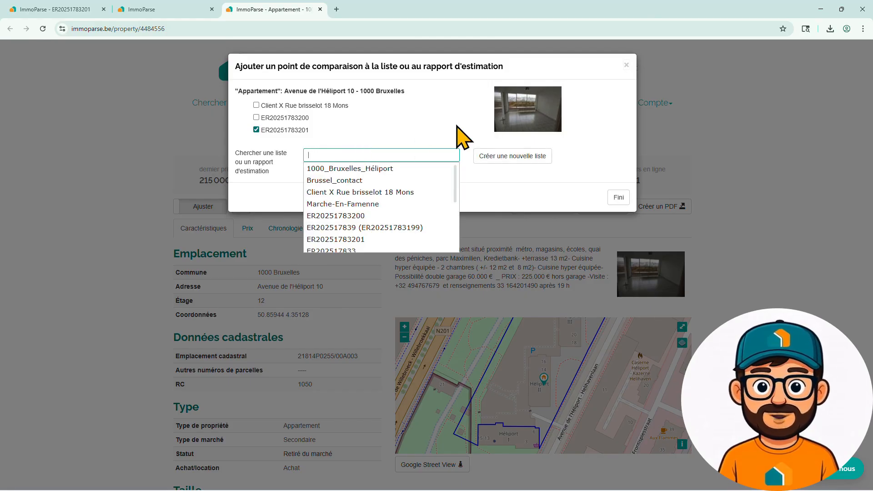
pyautogui.click(462, 139)
pyautogui.click(278, 133)
pyautogui.click(619, 200)
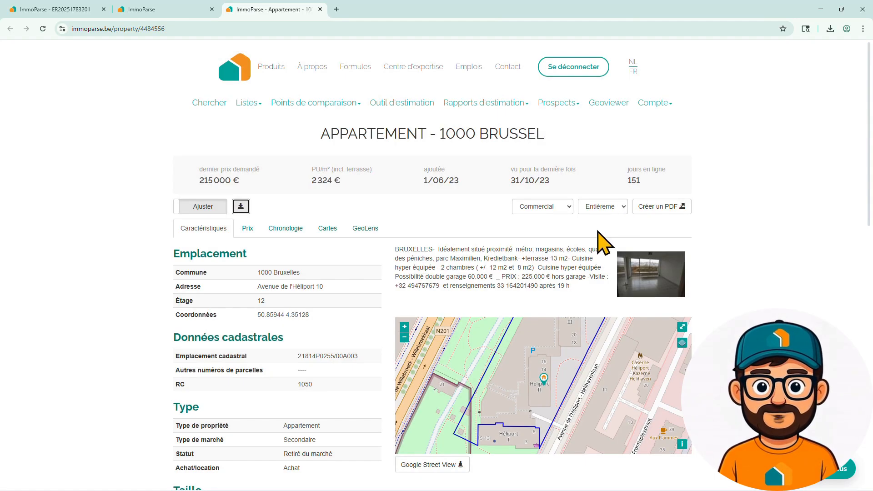
pyautogui.click(47, 10)
pyautogui.scroll(-4, 526, 279)
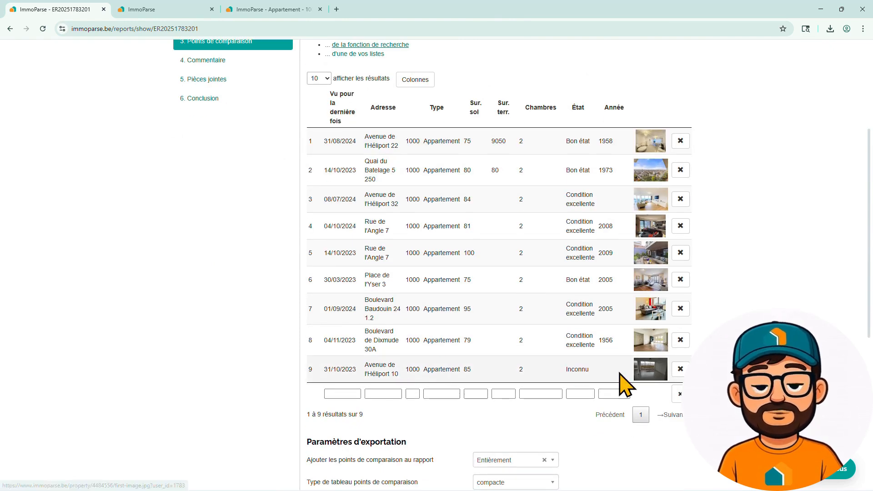
pyautogui.scroll(4, 443, 254)
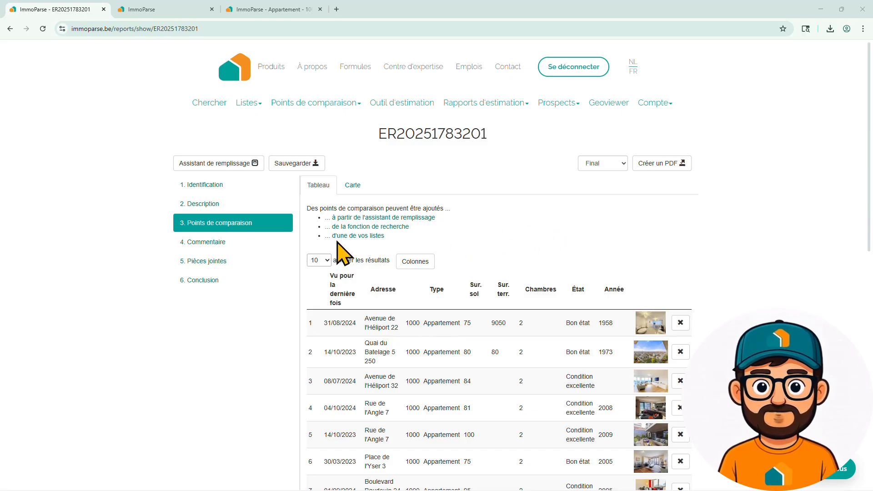
pyautogui.click(359, 236)
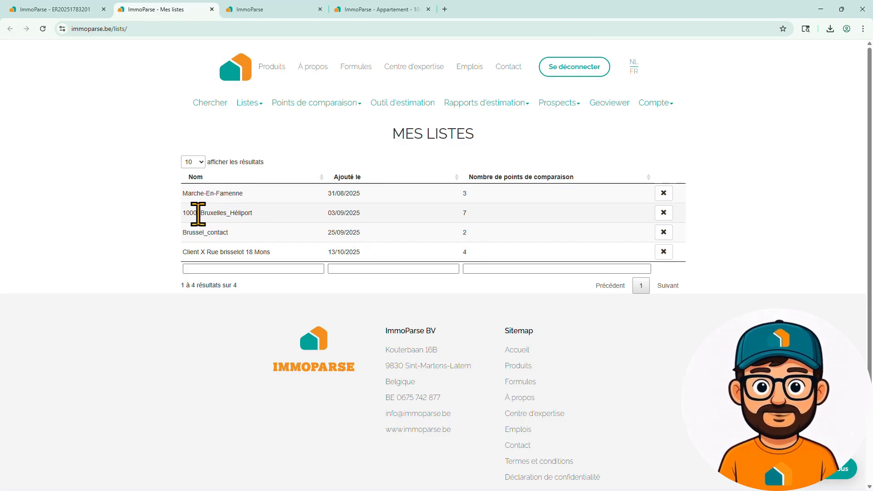
pyautogui.click(212, 212)
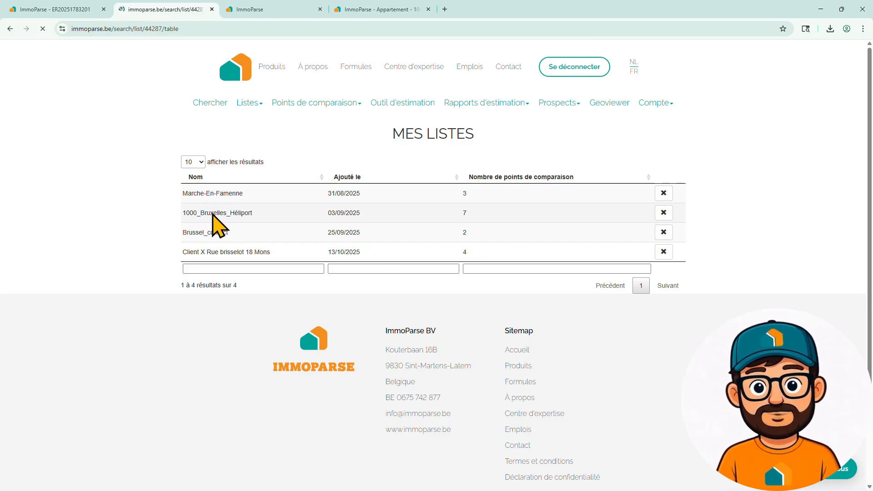
pyautogui.scroll(-2, 472, 234)
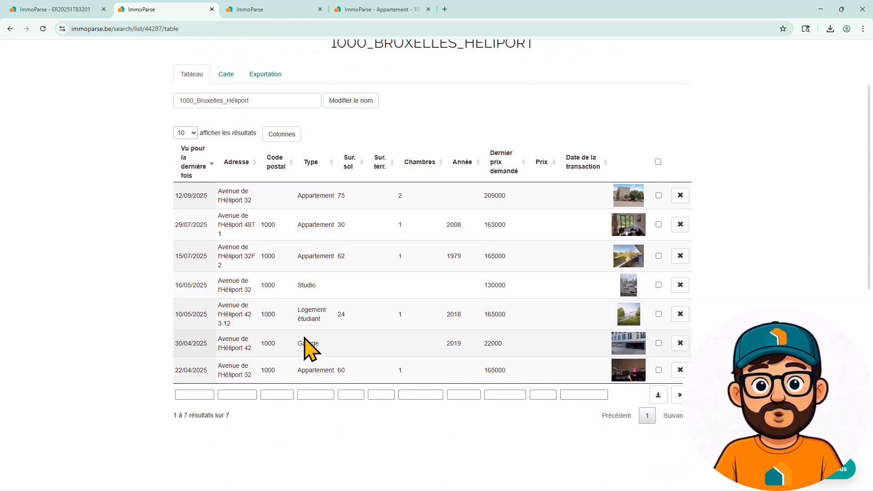
pyautogui.click(308, 255)
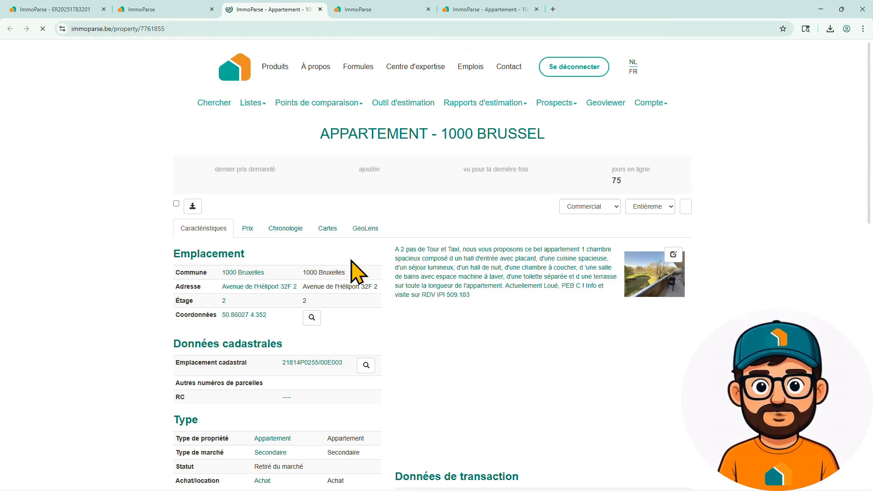
pyautogui.click(241, 207)
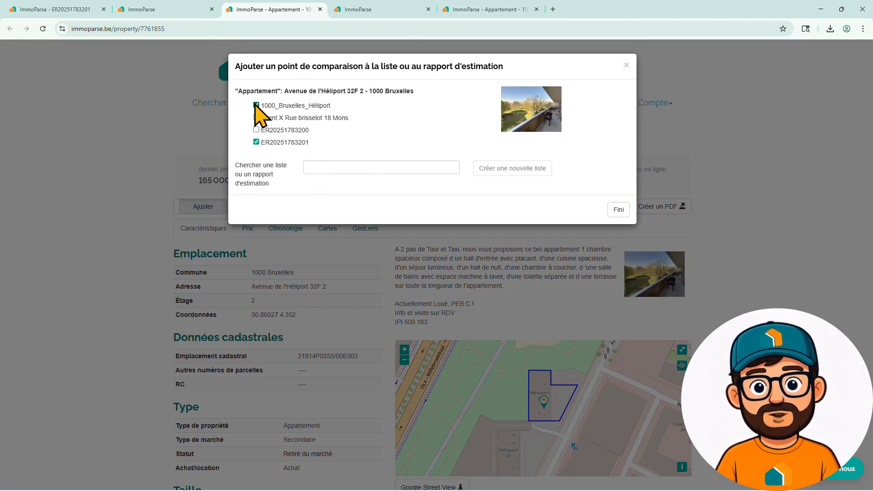
pyautogui.click(618, 210)
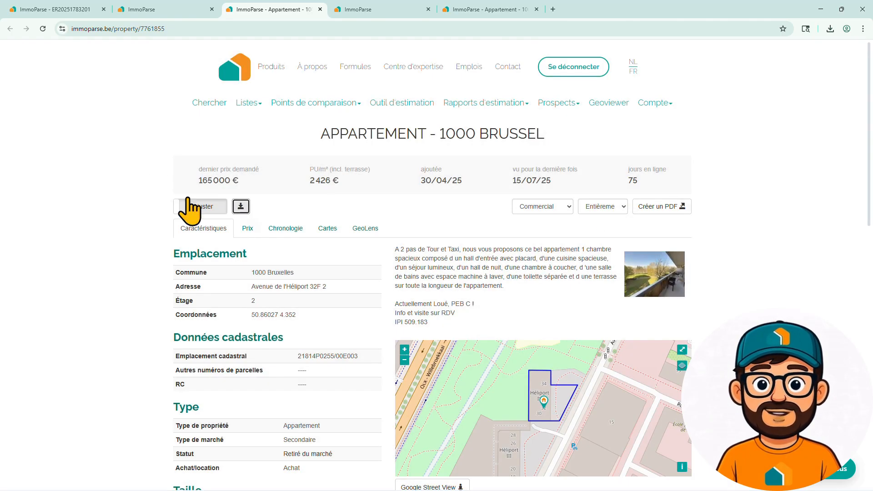
pyautogui.click(133, 12)
pyautogui.click(64, 11)
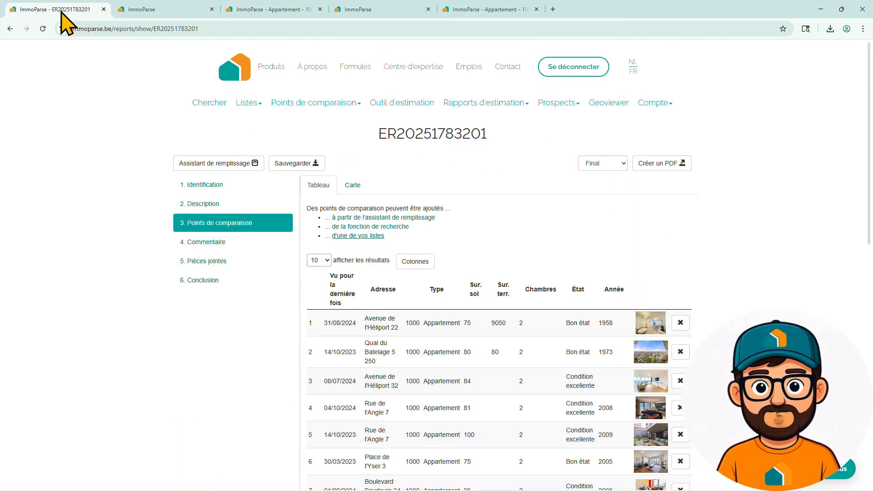
# Step: Keep the comparables inclusion export setting at Entièrement
pyautogui.scroll(-4, 586, 300)
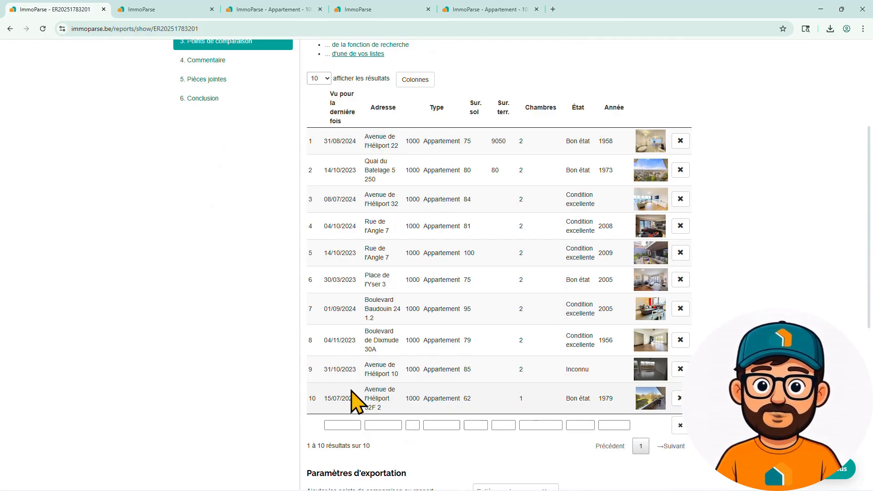
pyautogui.scroll(-4, 480, 336)
pyautogui.scroll(-2, 474, 313)
pyautogui.scroll(1, 590, 304)
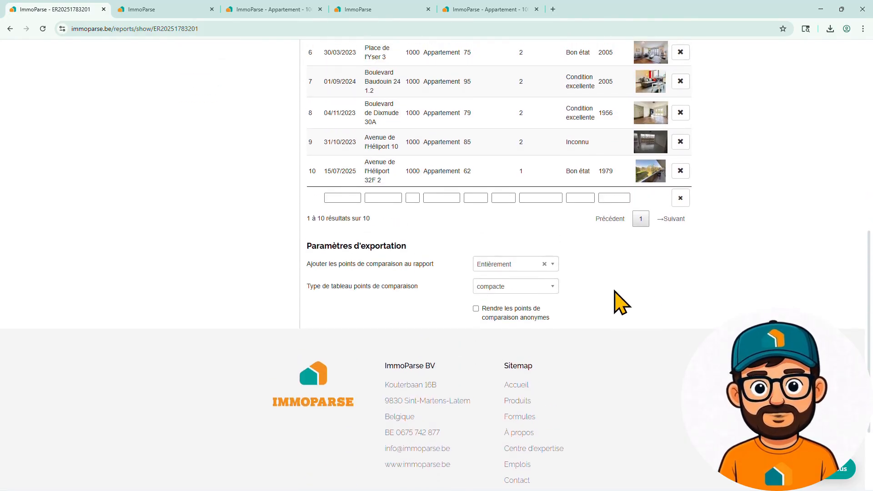
pyautogui.scroll(1, 662, 300)
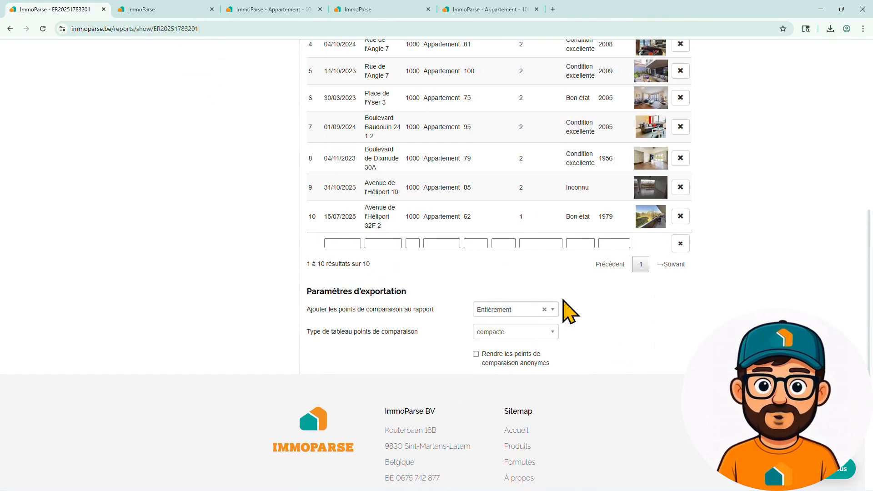
pyautogui.click(557, 312)
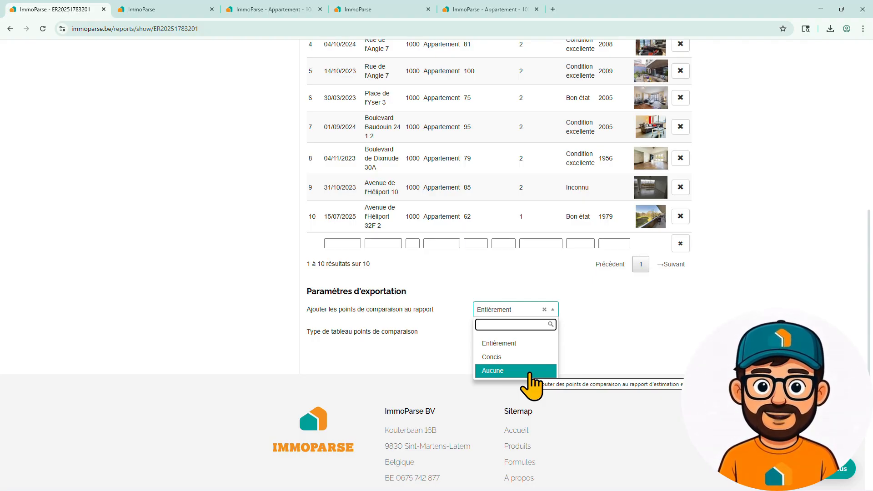
pyautogui.click(612, 332)
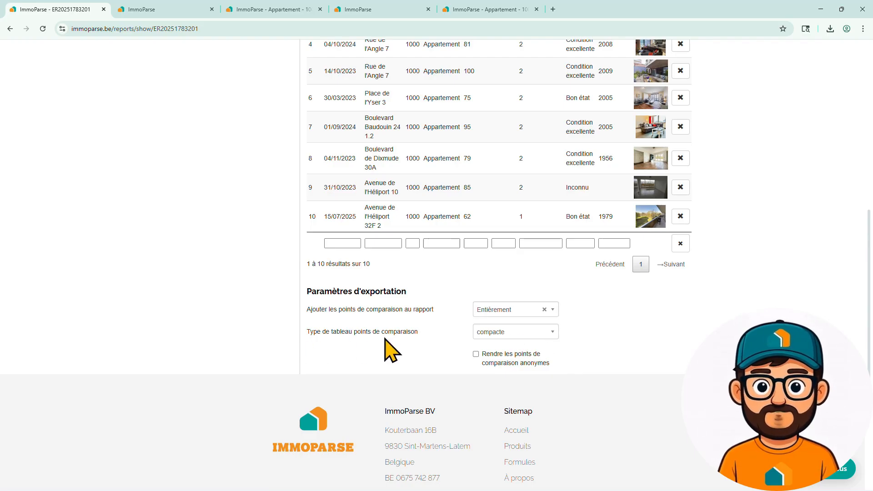
# Step: Keep the comparables table type as compacte, and switch anonymisation on then off again
pyautogui.click(539, 338)
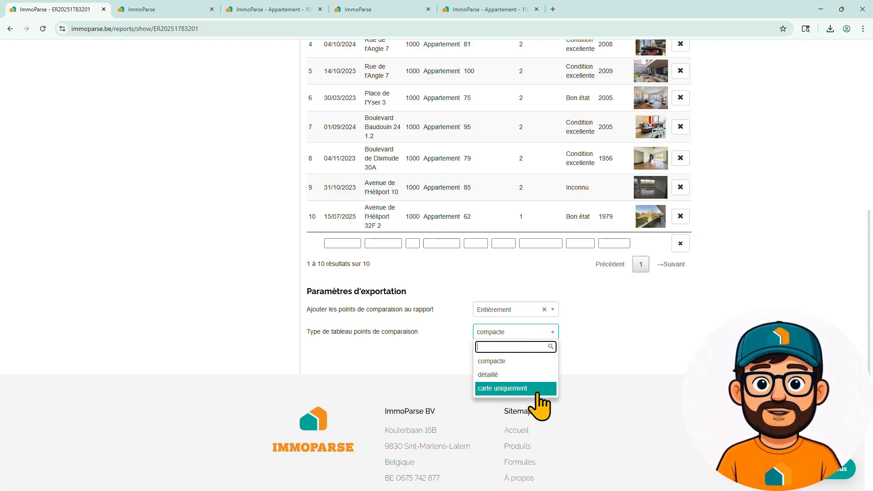
pyautogui.click(624, 346)
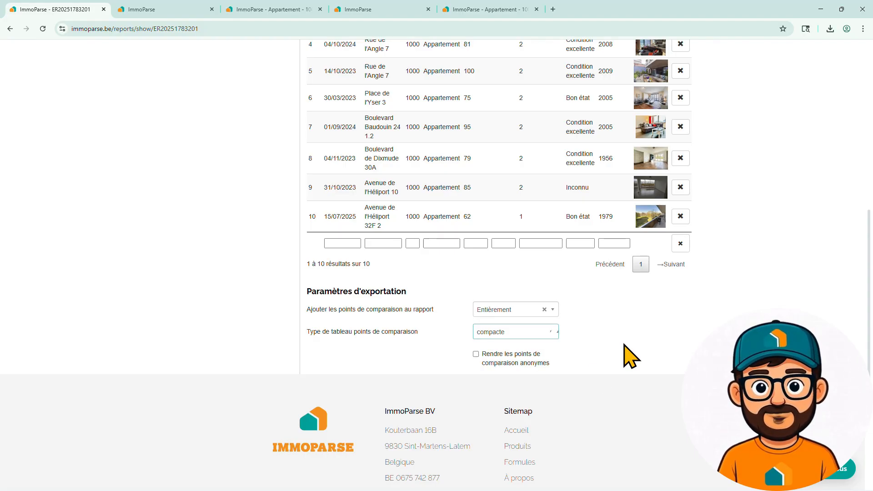
pyautogui.click(476, 354)
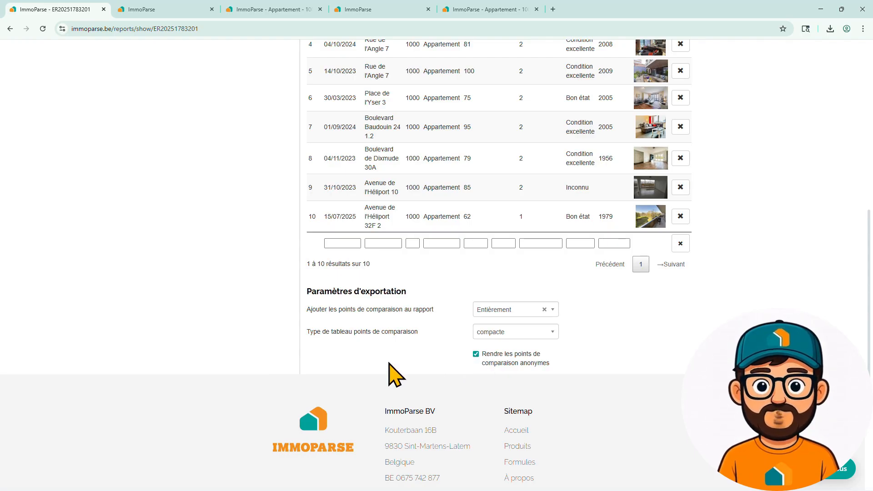
pyautogui.click(475, 354)
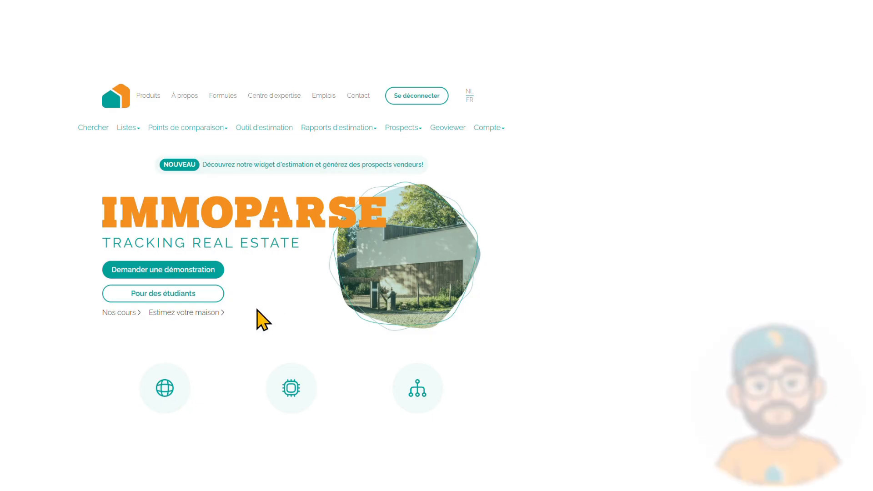
# Step: Look at the 'Demandez une démonstration' form, then scroll back up the homepage
pyautogui.click(157, 272)
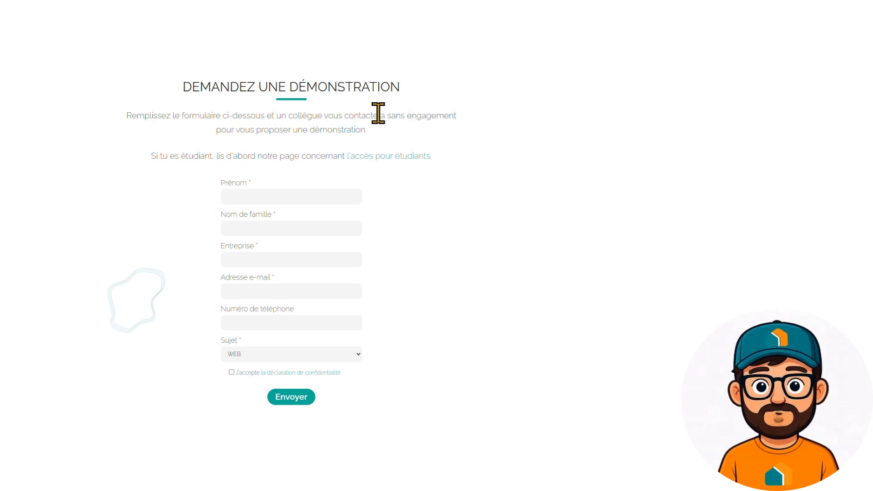
pyautogui.scroll(15, 323, 116)
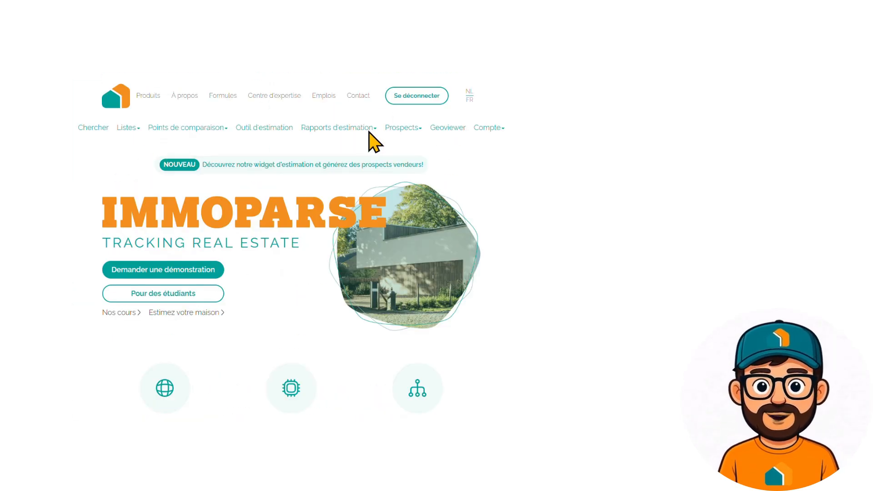